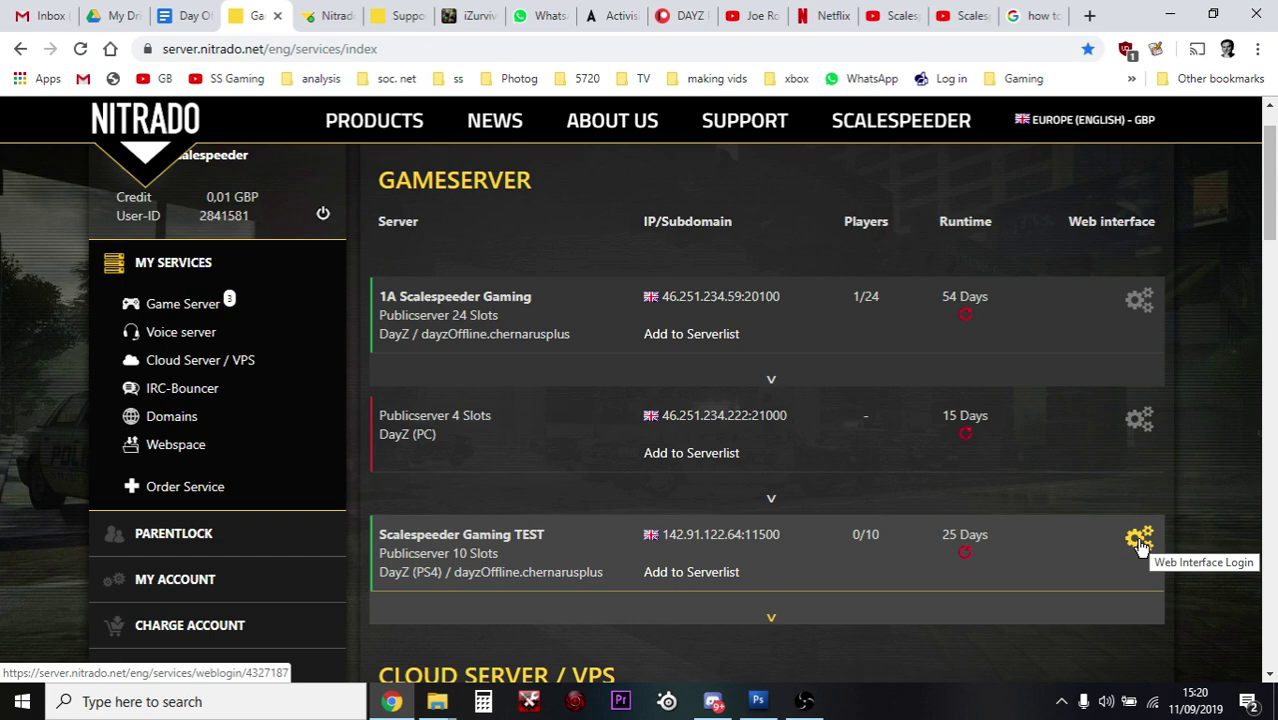
# Go to the DayZ (PS4) server dashboard and choose Restore Backup under Tools
pyautogui.click(318, 18)
pyautogui.scroll(-2, 525, 362)
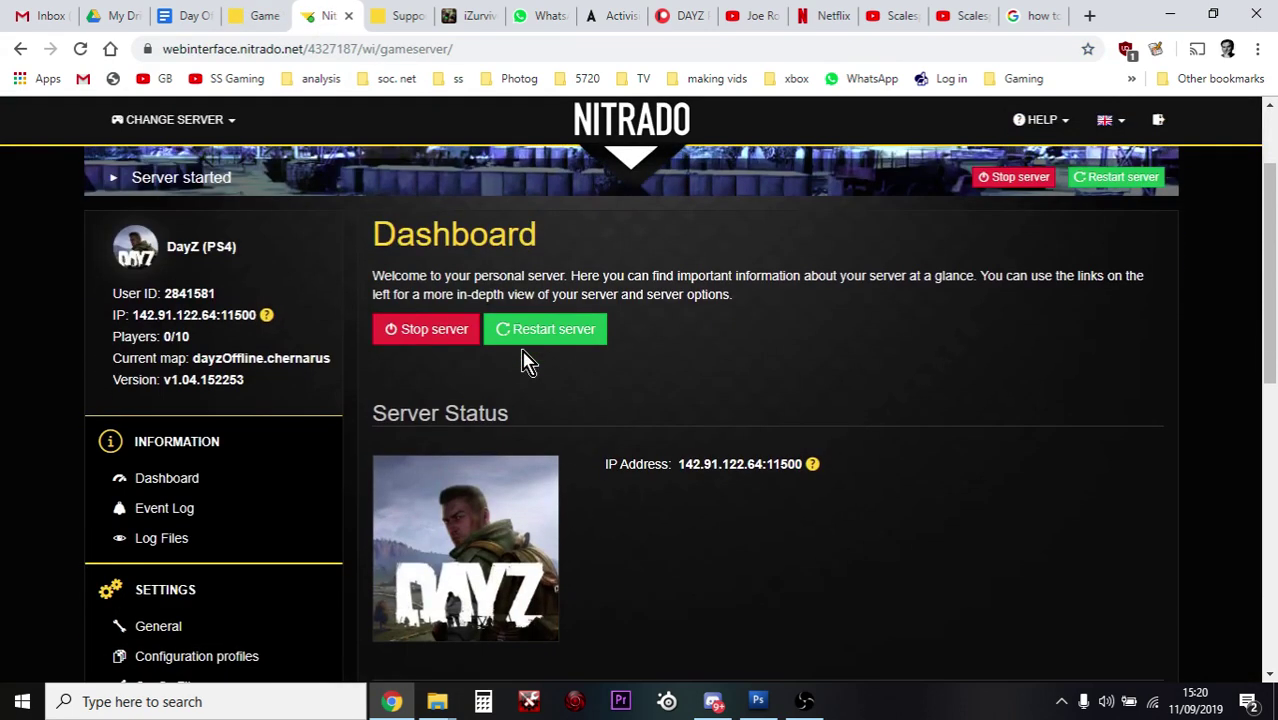
pyautogui.scroll(-1, 525, 362)
pyautogui.scroll(-1, 522, 362)
pyautogui.scroll(-1, 600, 385)
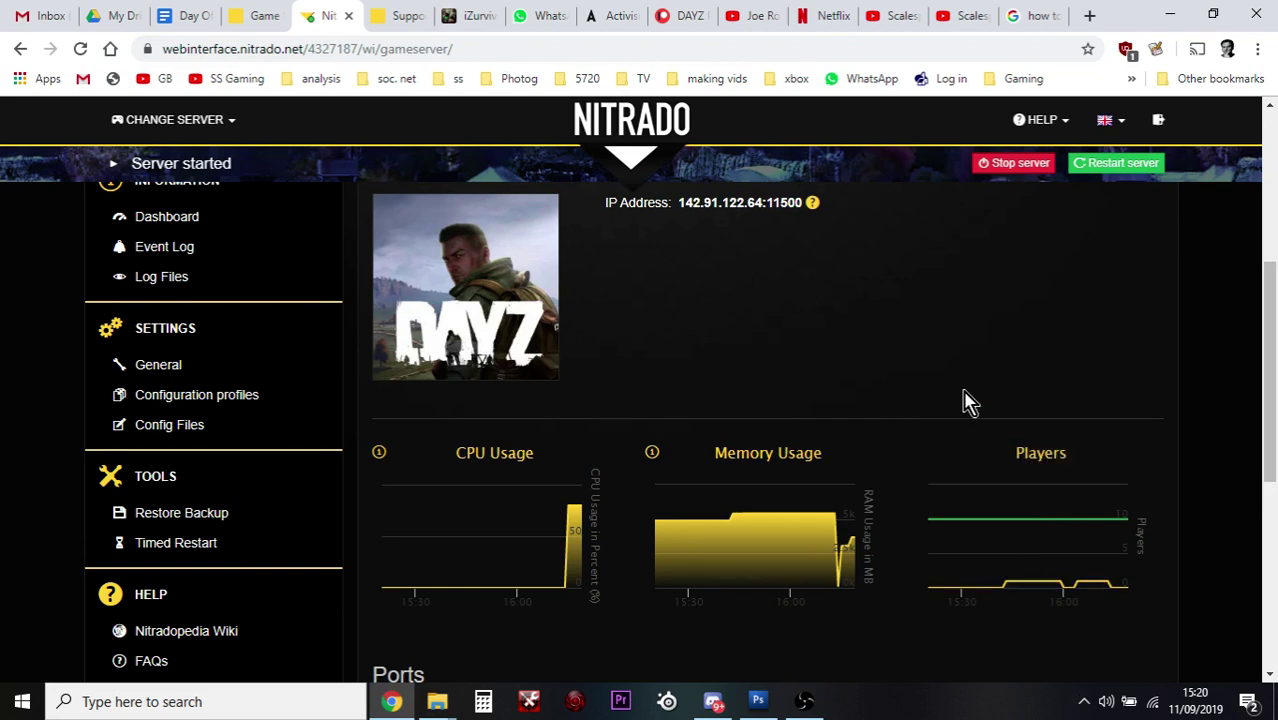
pyautogui.scroll(1, 968, 402)
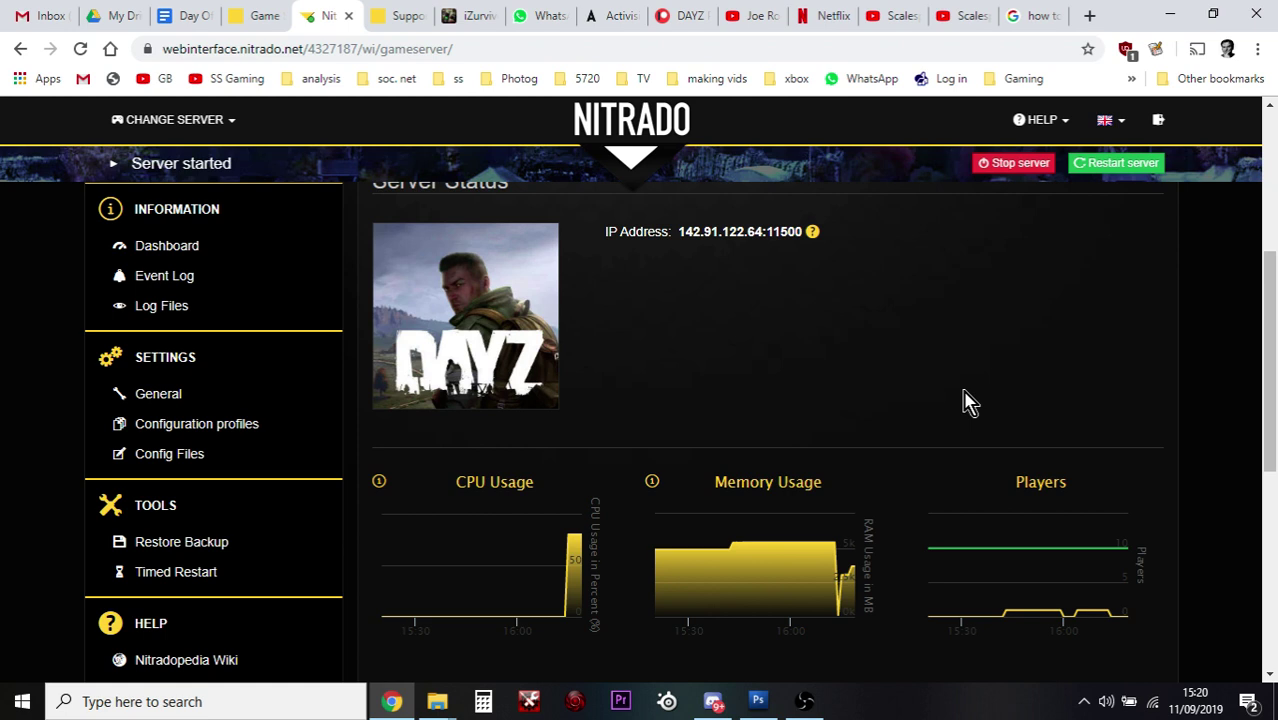
pyautogui.scroll(1, 968, 402)
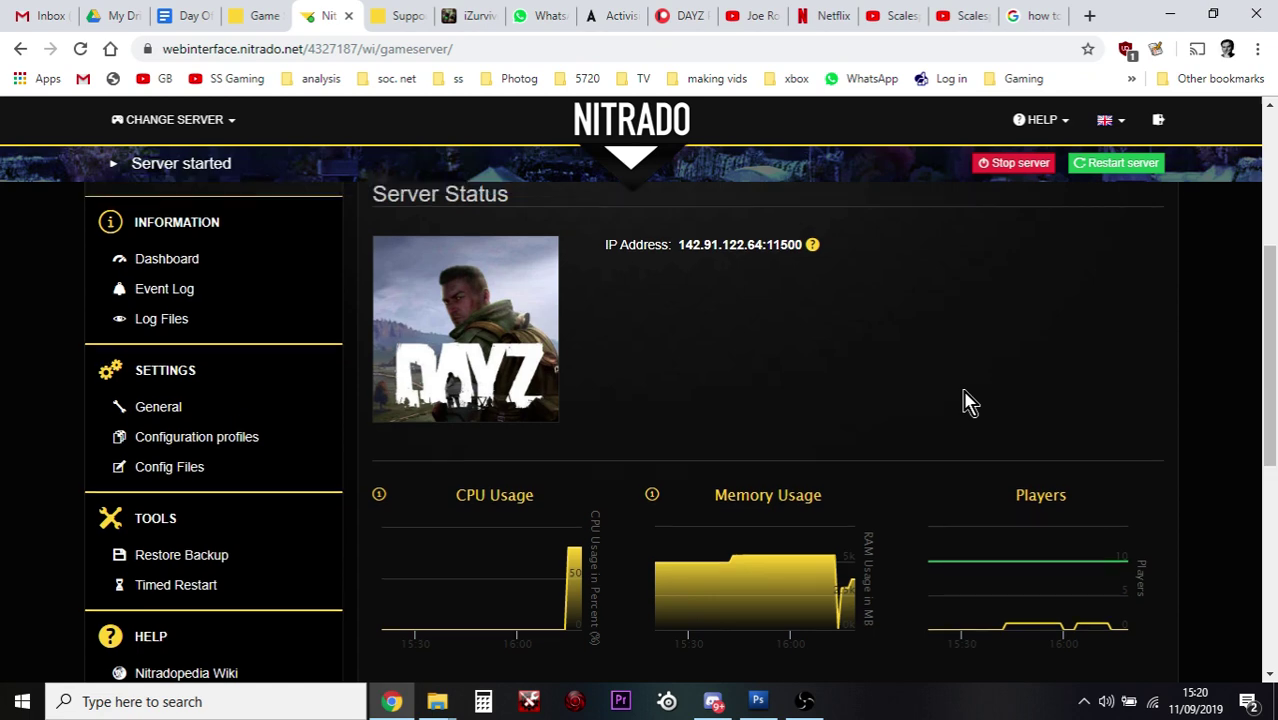
pyautogui.scroll(-1, 266, 432)
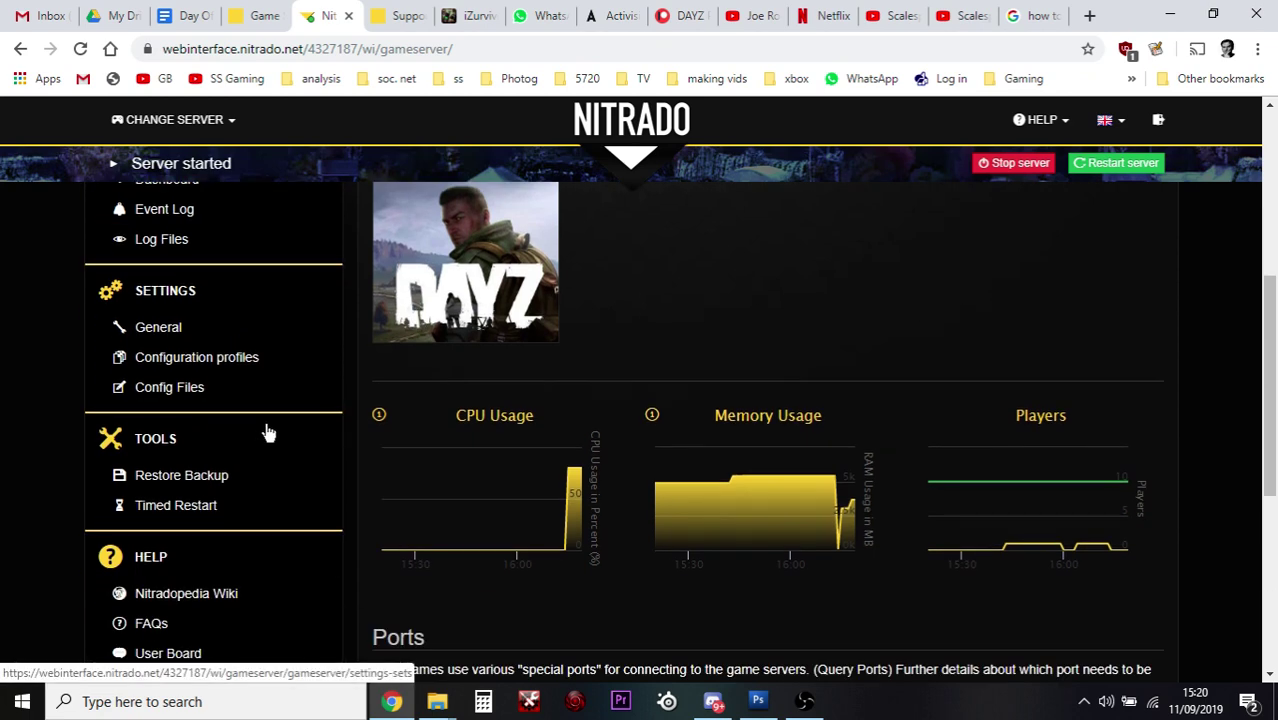
pyautogui.click(208, 472)
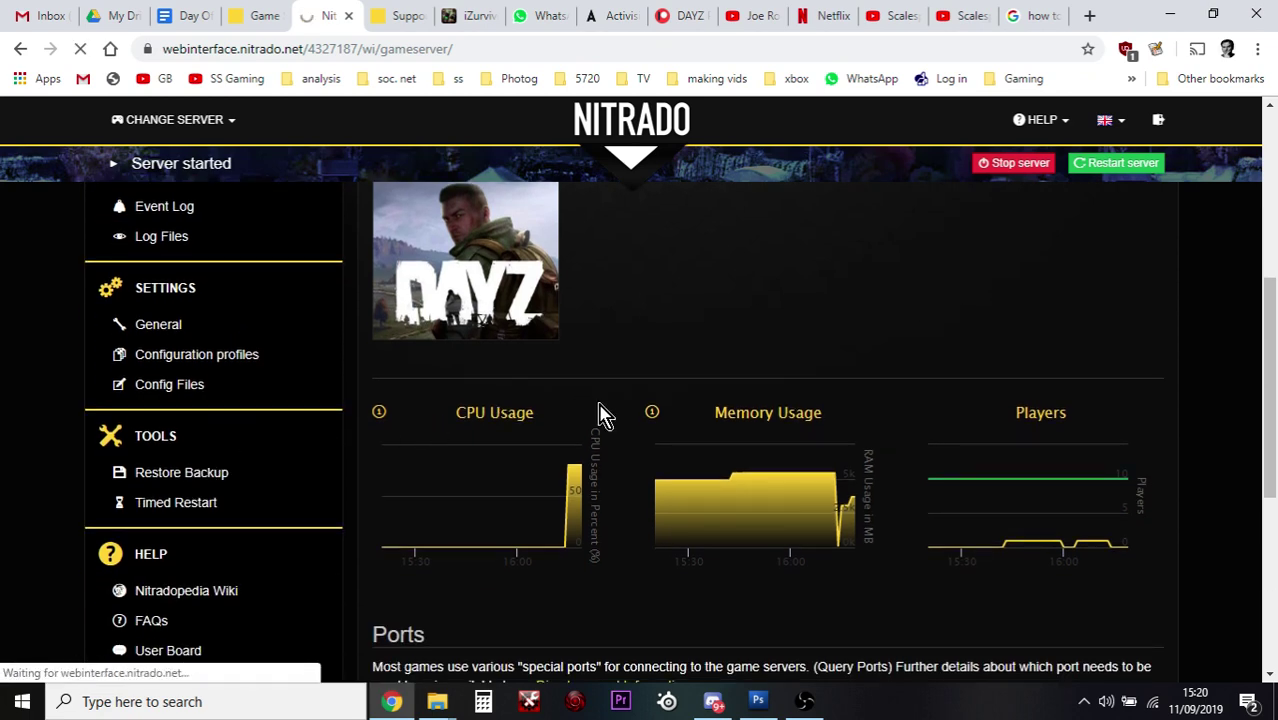
# Scroll Backup Management to review the Server Backups from Sep 7, 8 and 9, 2019
pyautogui.scroll(-2, 772, 422)
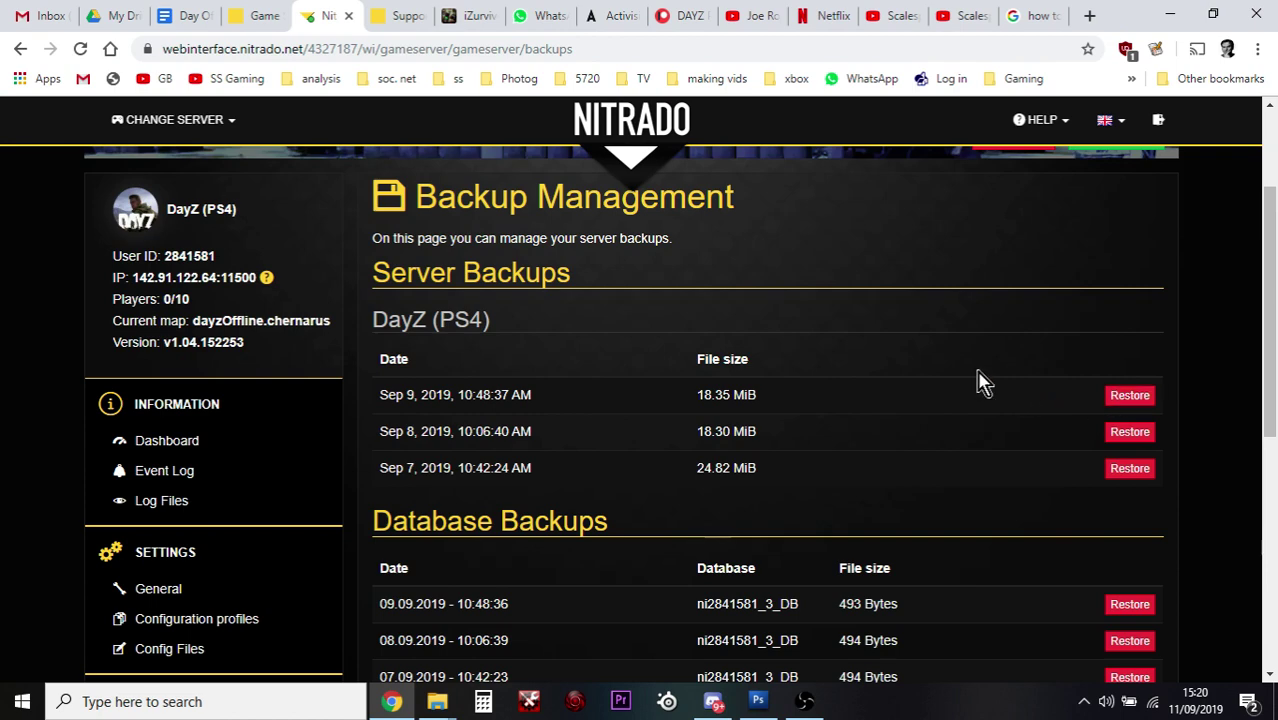
pyautogui.scroll(1, 978, 380)
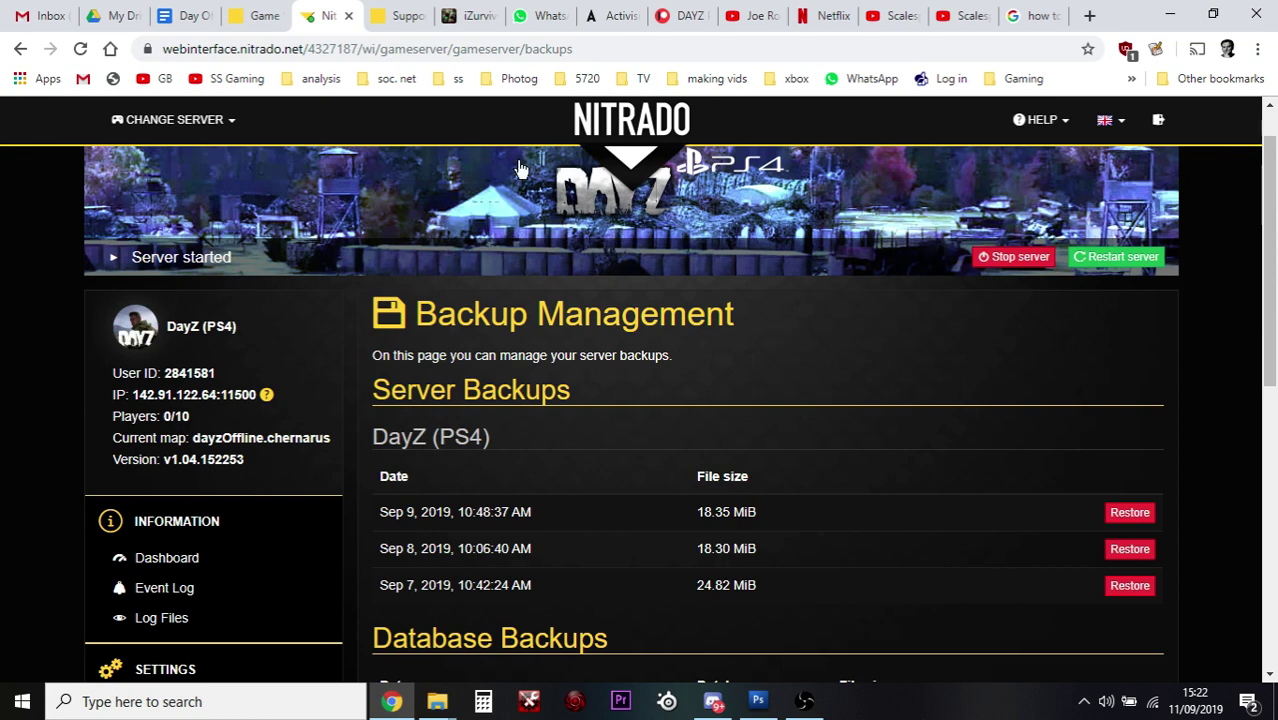
pyautogui.click(185, 556)
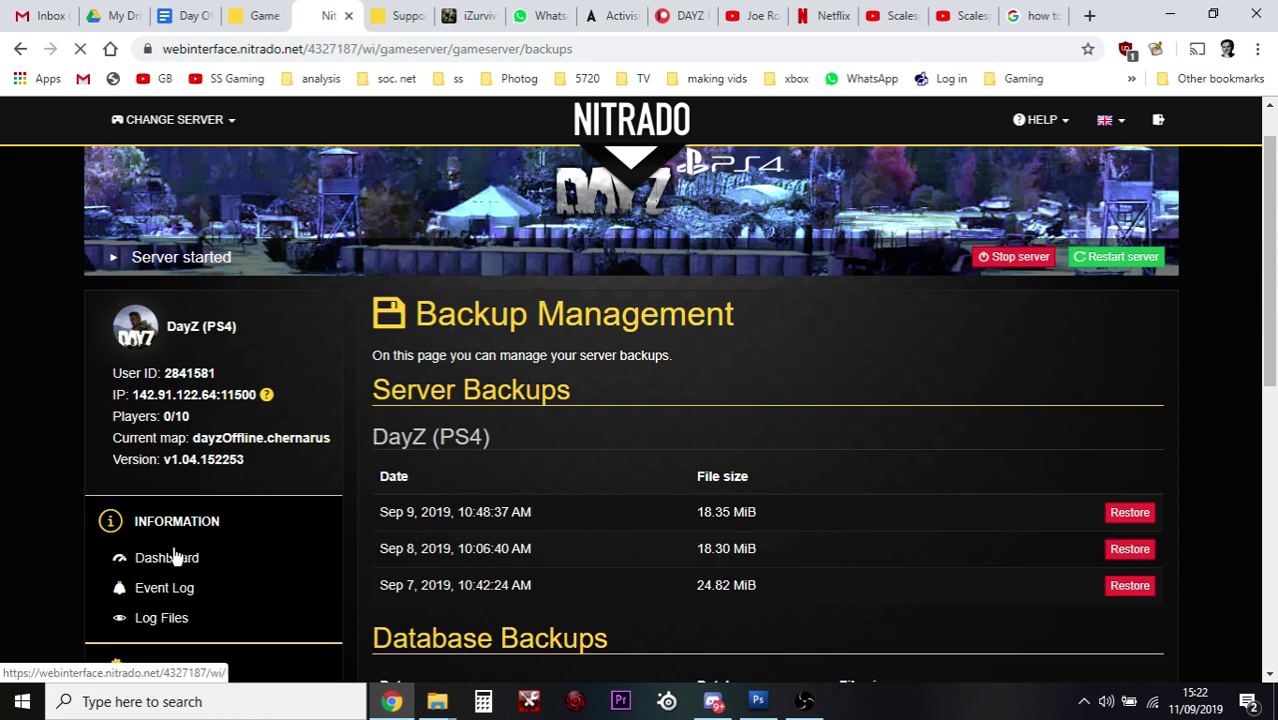
pyautogui.click(255, 18)
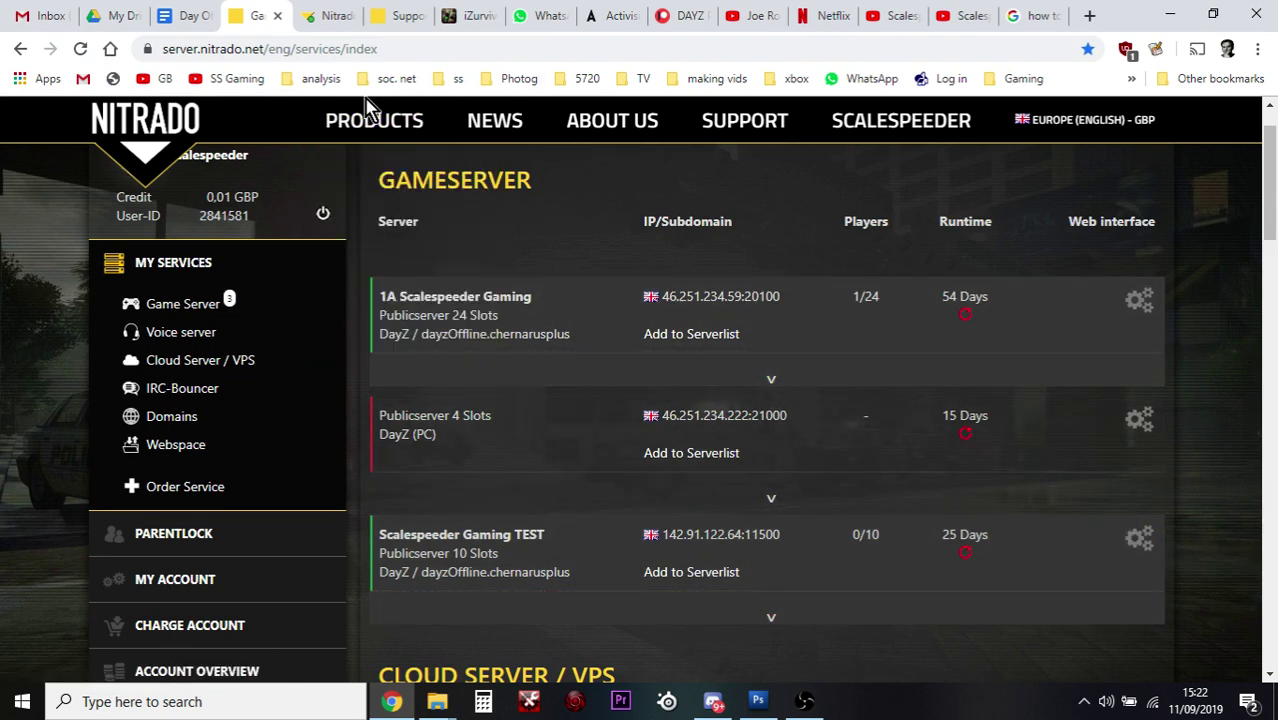
pyautogui.click(336, 18)
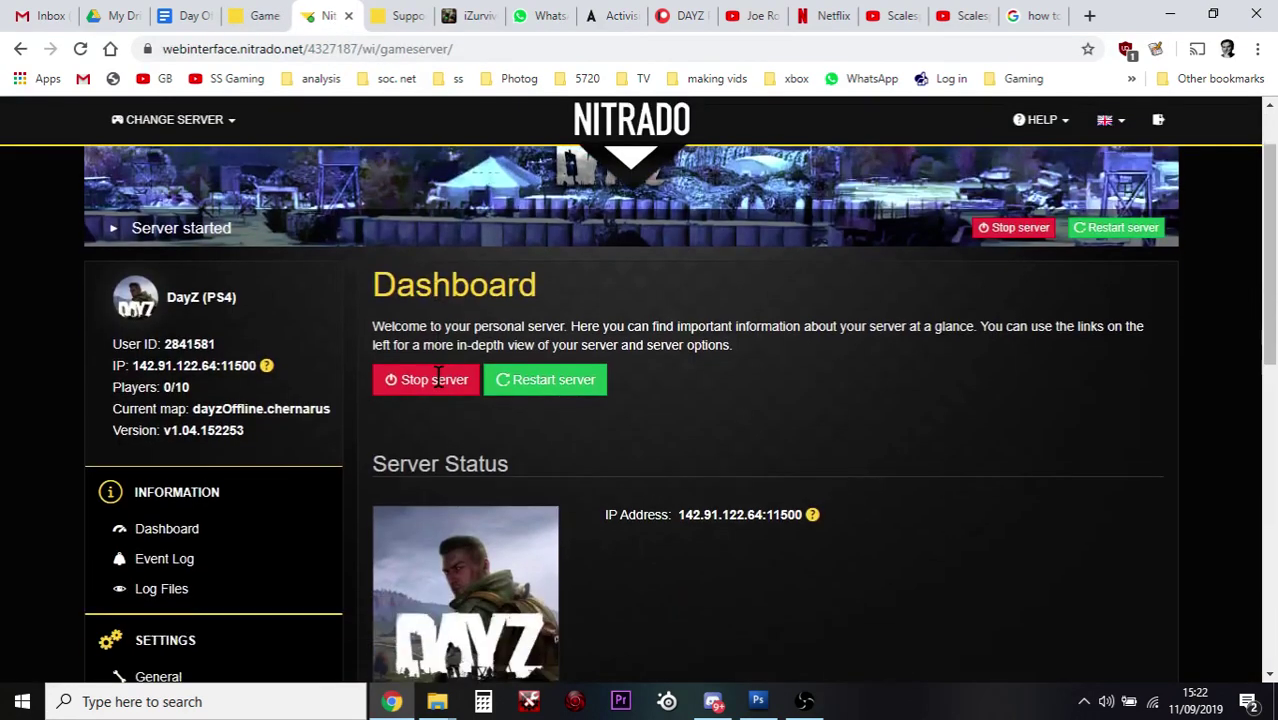
pyautogui.scroll(-1, 437, 375)
pyautogui.scroll(-1, 438, 377)
pyautogui.scroll(-2, 556, 430)
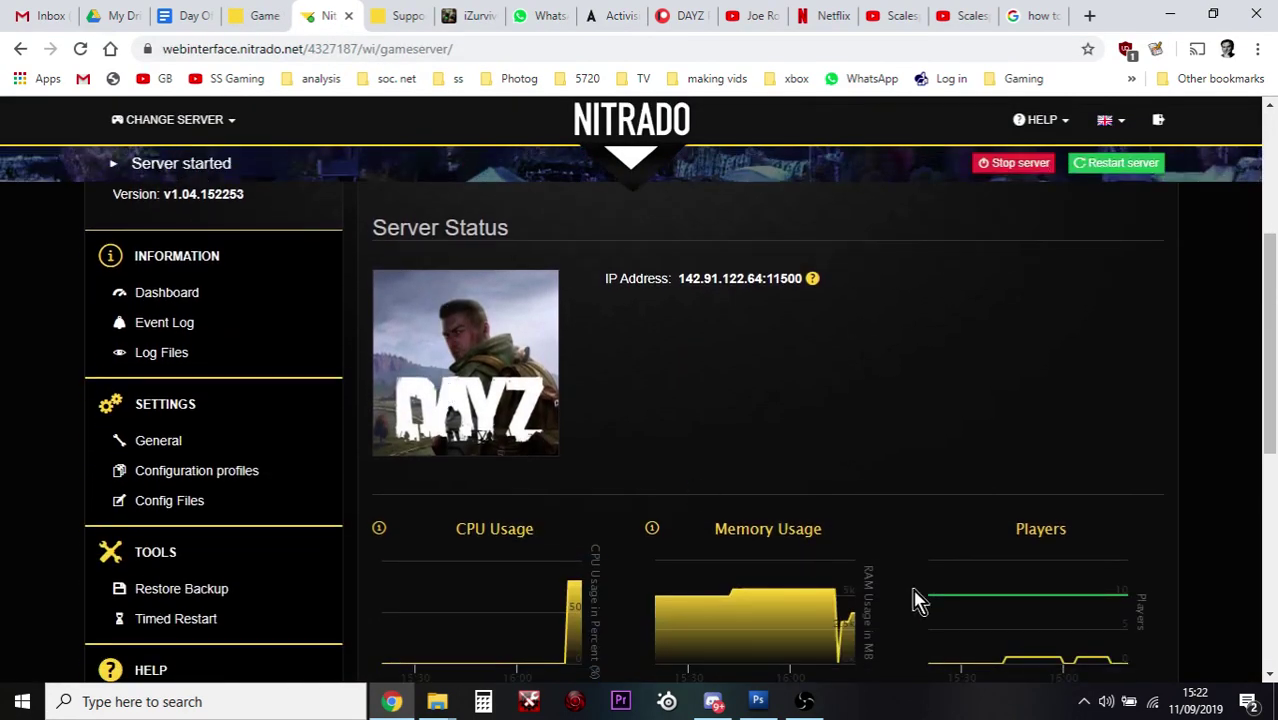
pyautogui.scroll(-1, 383, 420)
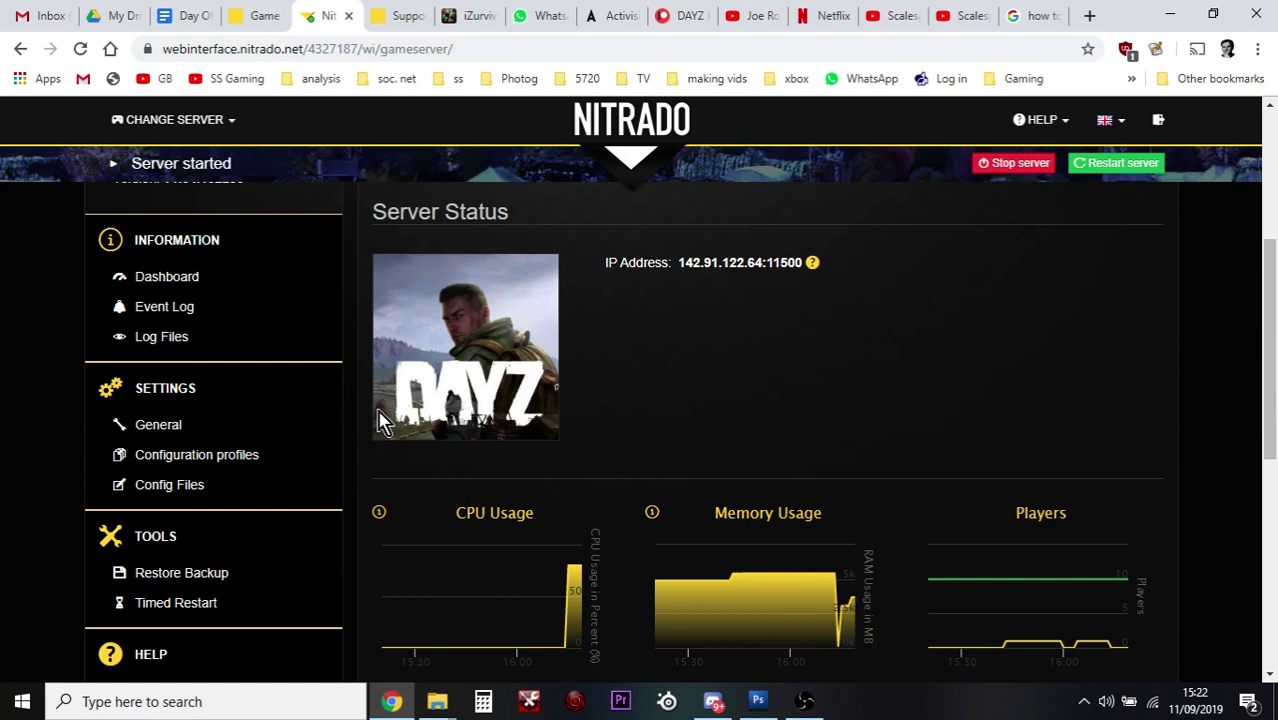
pyautogui.scroll(-1, 383, 420)
pyautogui.click(165, 487)
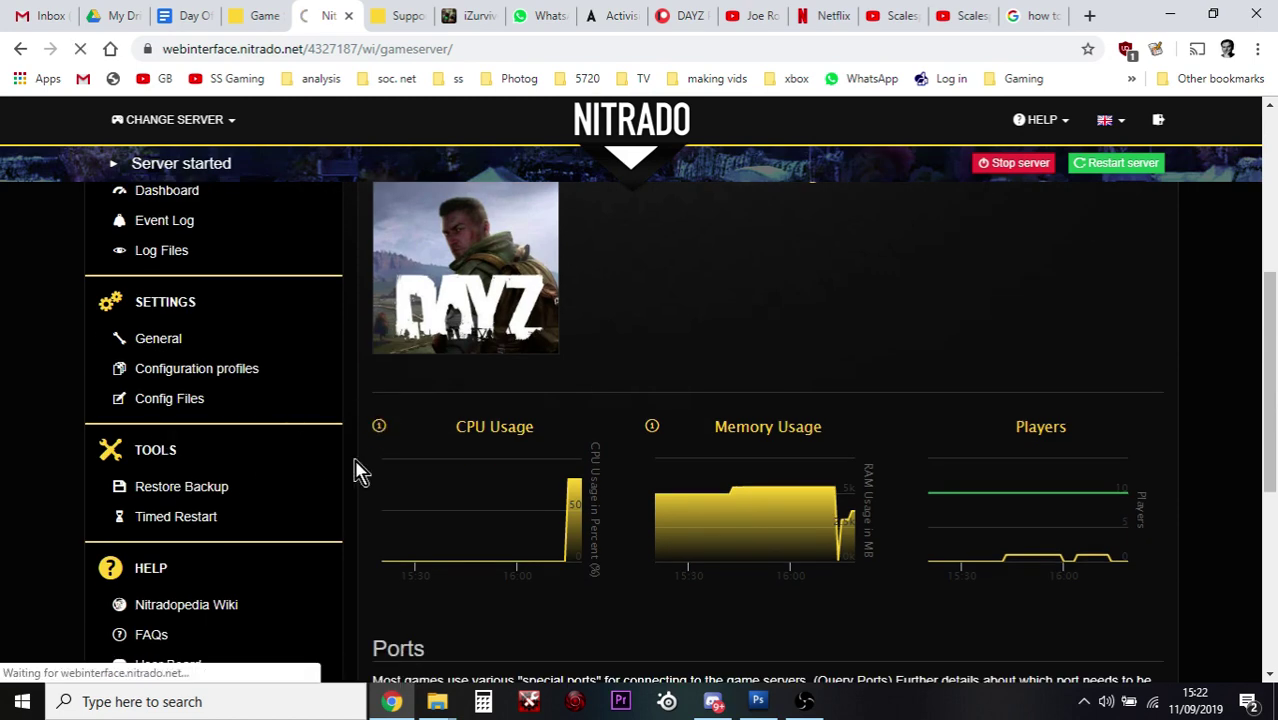
pyautogui.scroll(-1, 625, 456)
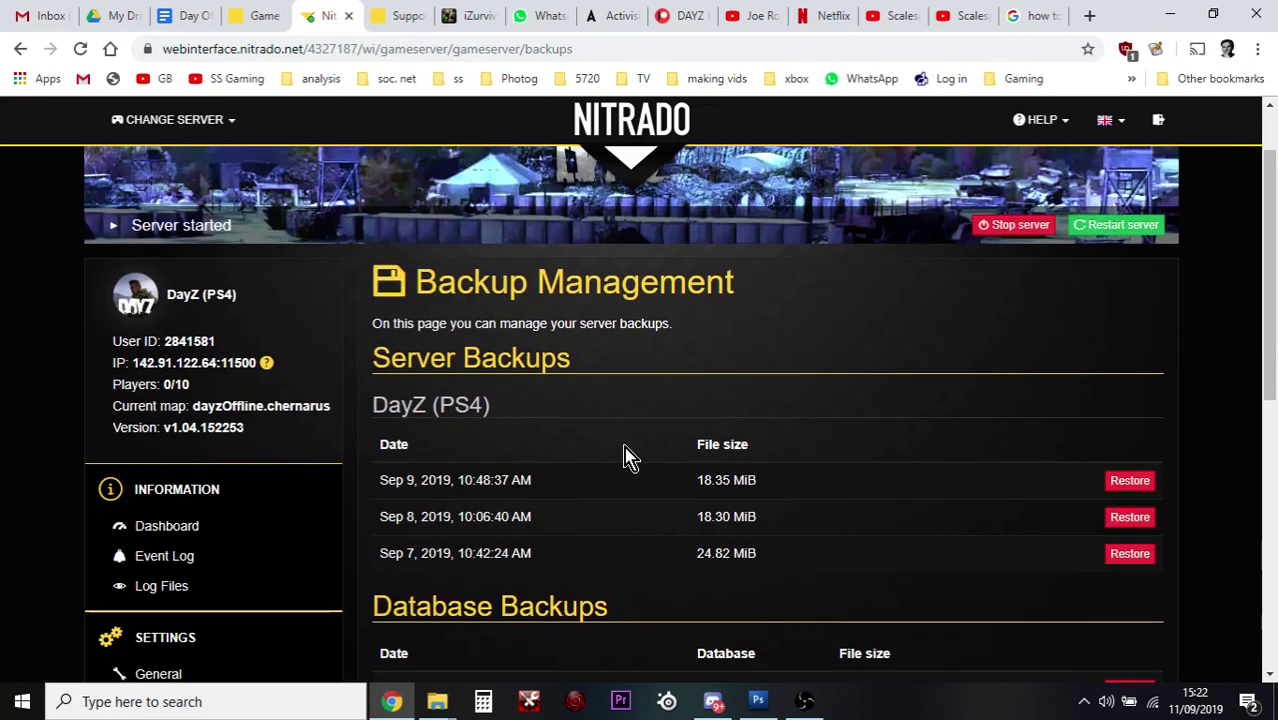